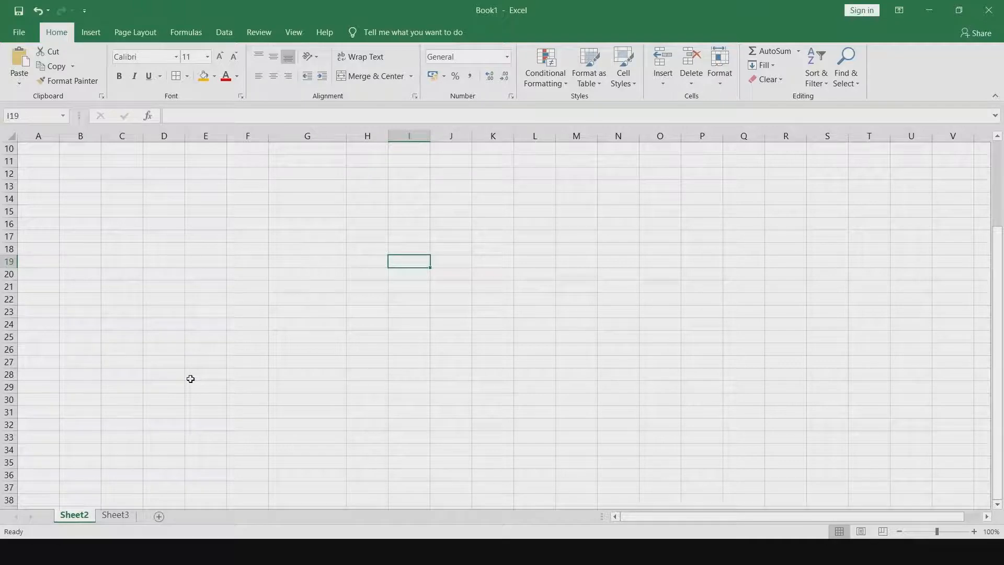
# - Review the VLOOKUP syntax and the range_lookup argument's explanation on Sheet3
pyautogui.click(118, 518)
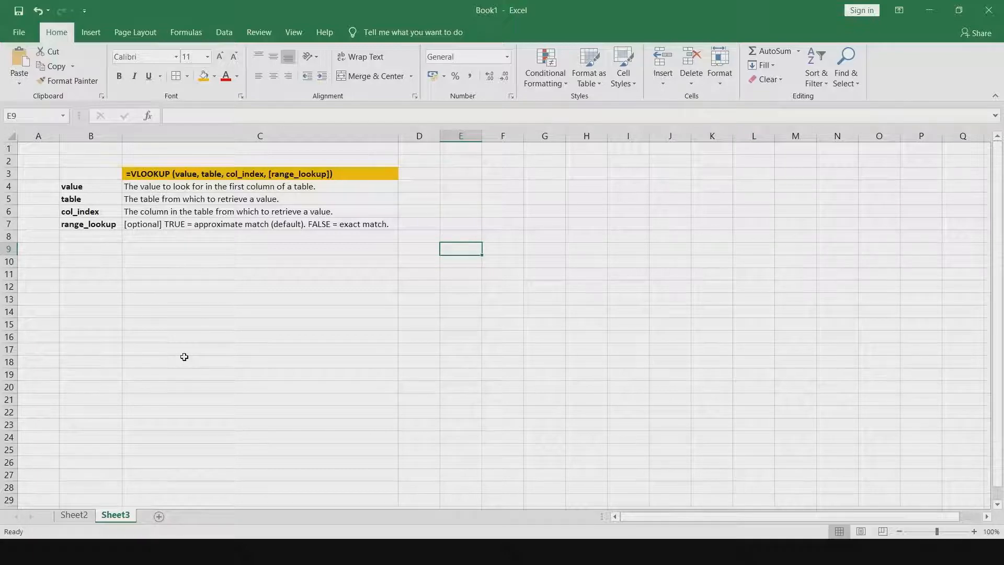
pyautogui.click(187, 176)
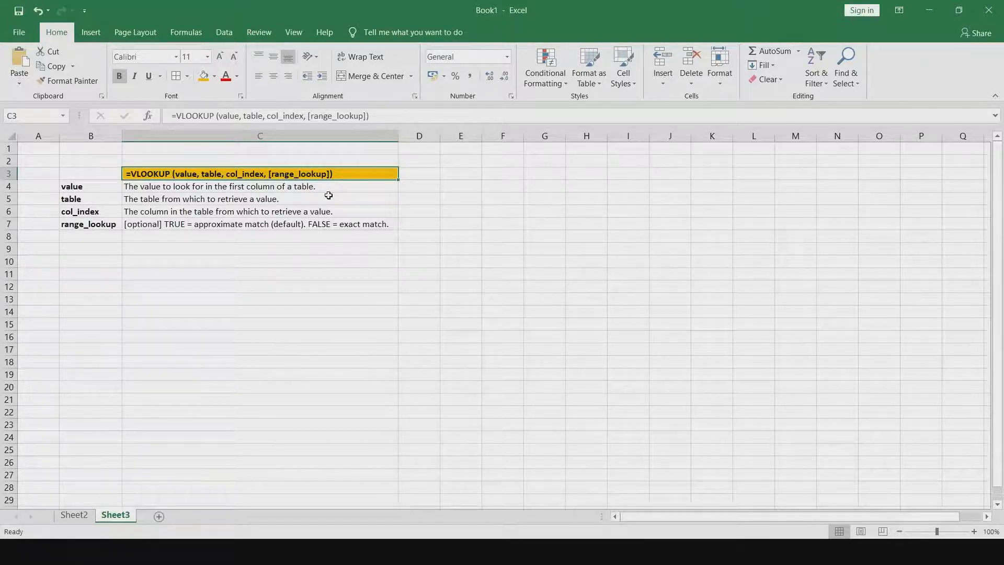
pyautogui.click(177, 224)
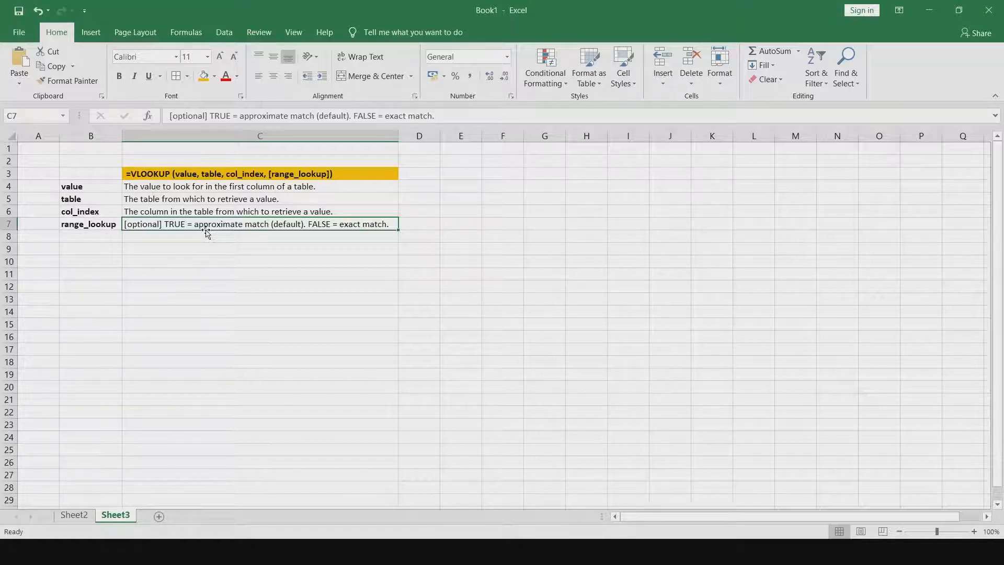
# - Enter the heading Roll No in cell E12 of Sheet2, below the student table
pyautogui.click(73, 516)
pyautogui.scroll(3, 191, 359)
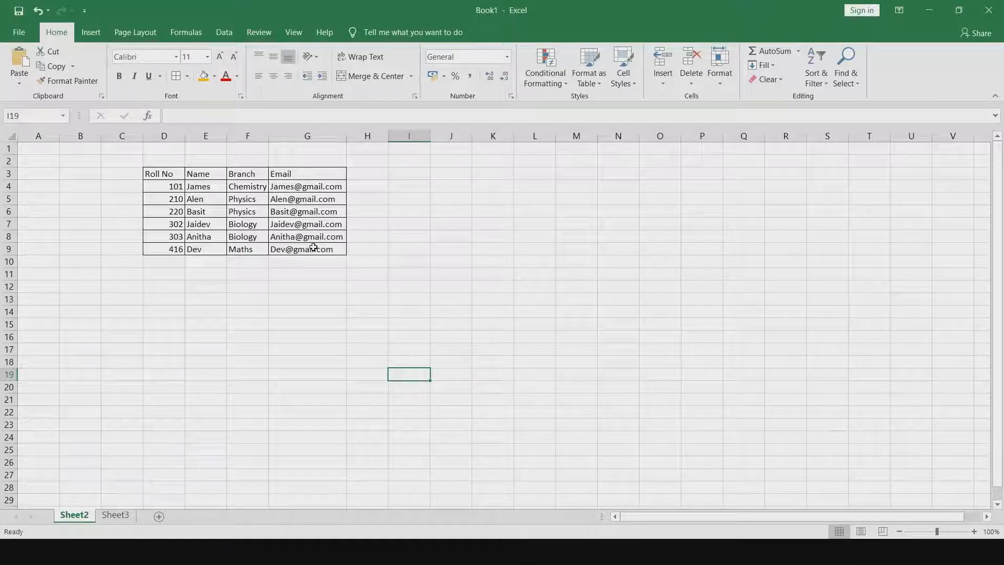
pyautogui.click(197, 287)
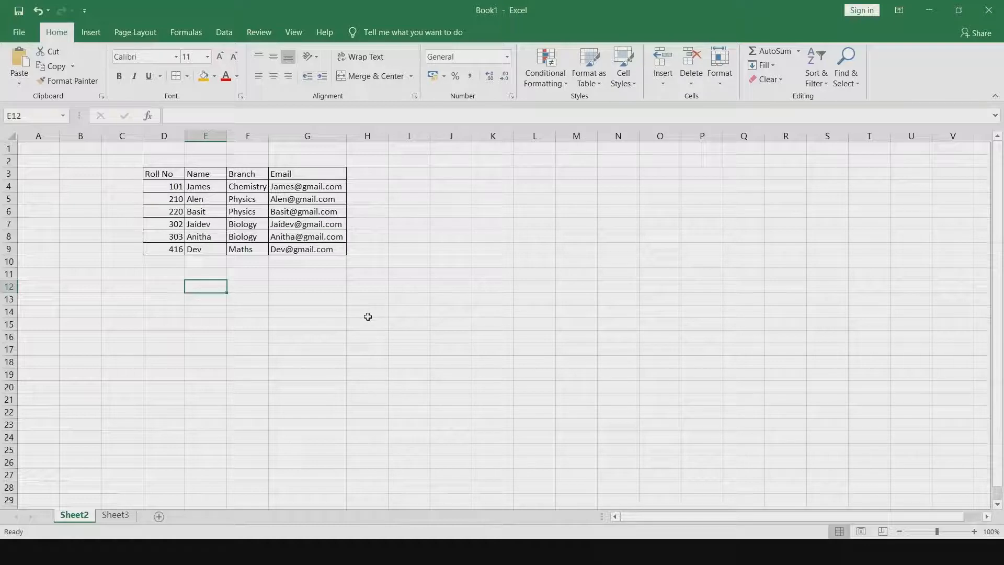
pyautogui.write('Roll No')
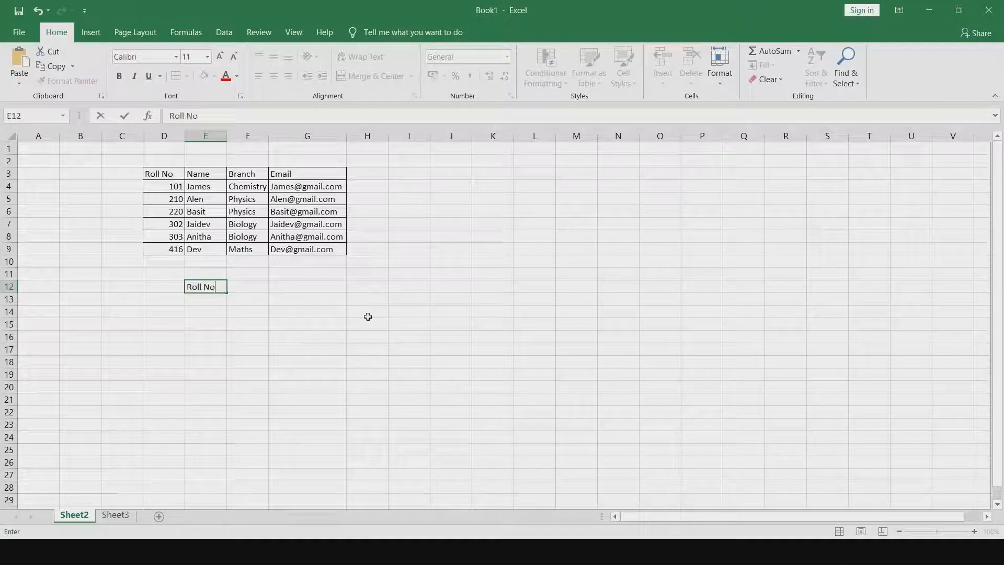
pyautogui.press('Return')
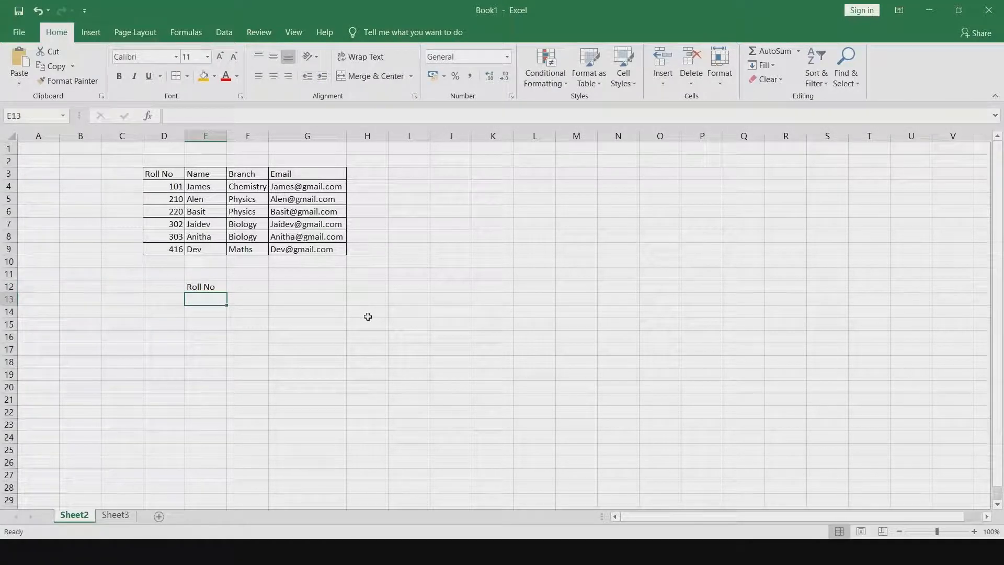
# - List the roll numbers 210, 302 and 416 in cells E13 to E15 under the Roll No heading
pyautogui.write('210')
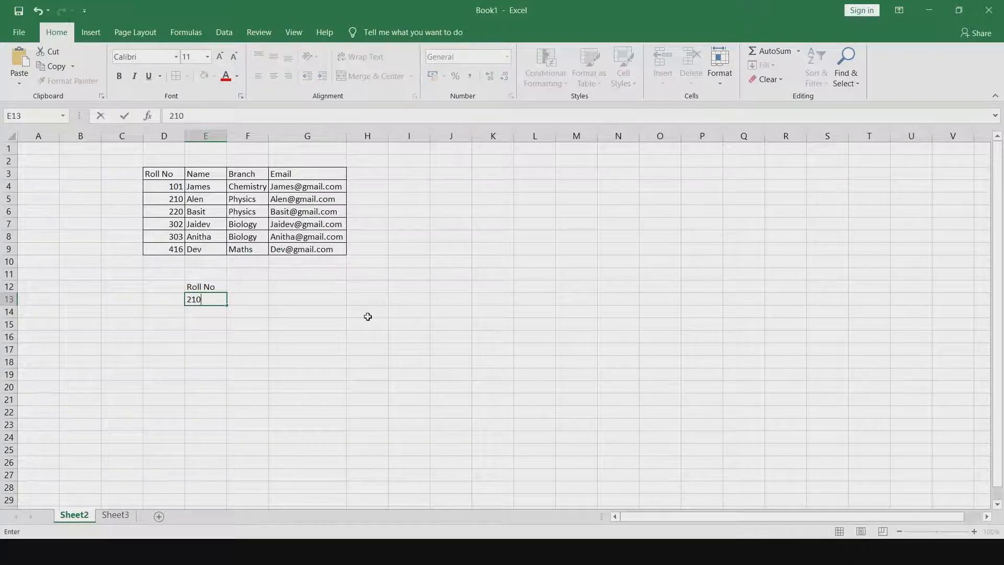
pyautogui.press('Return')
pyautogui.write('301')
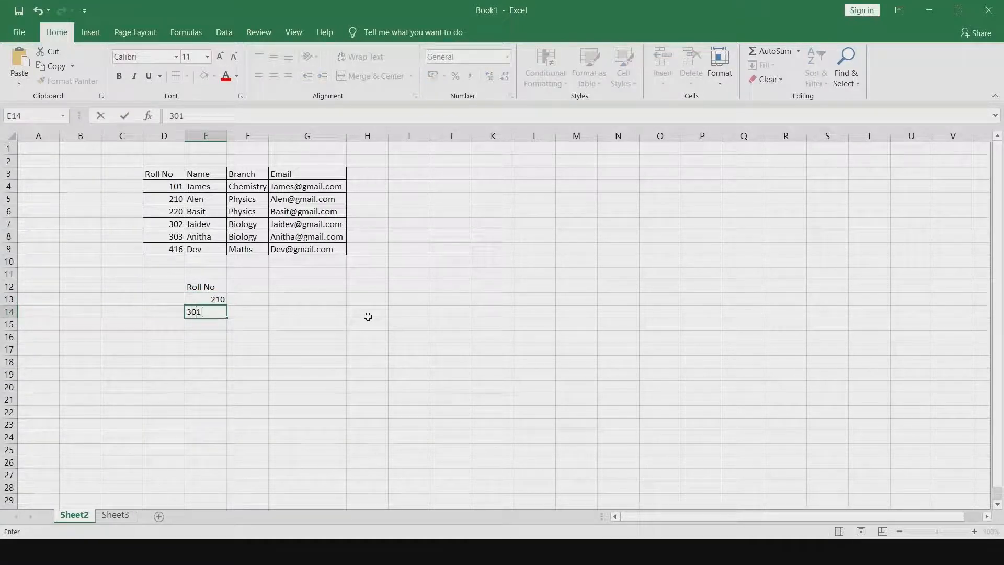
pyautogui.press('Return')
pyautogui.press('Up')
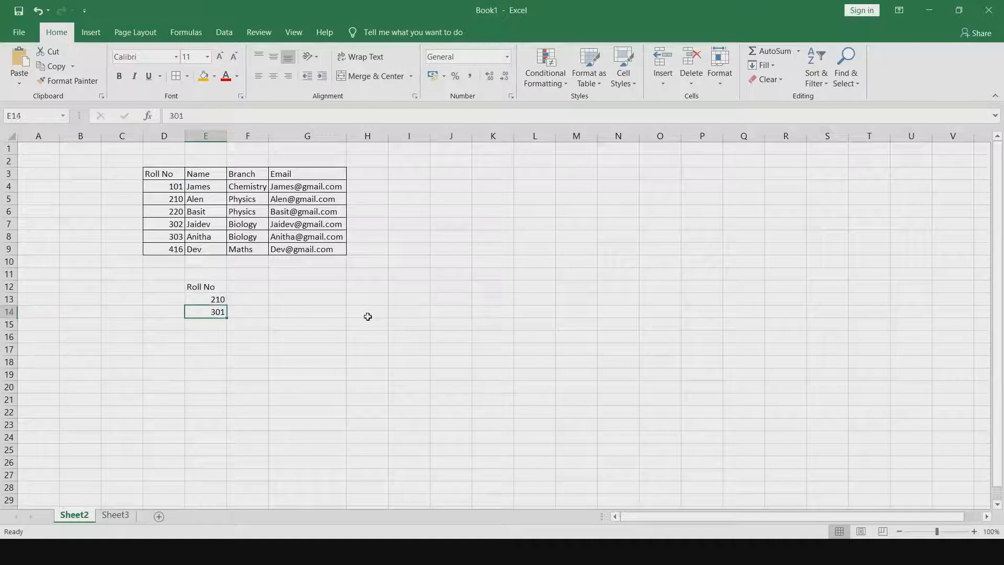
pyautogui.press('Delete')
pyautogui.write('302')
pyautogui.press('Return')
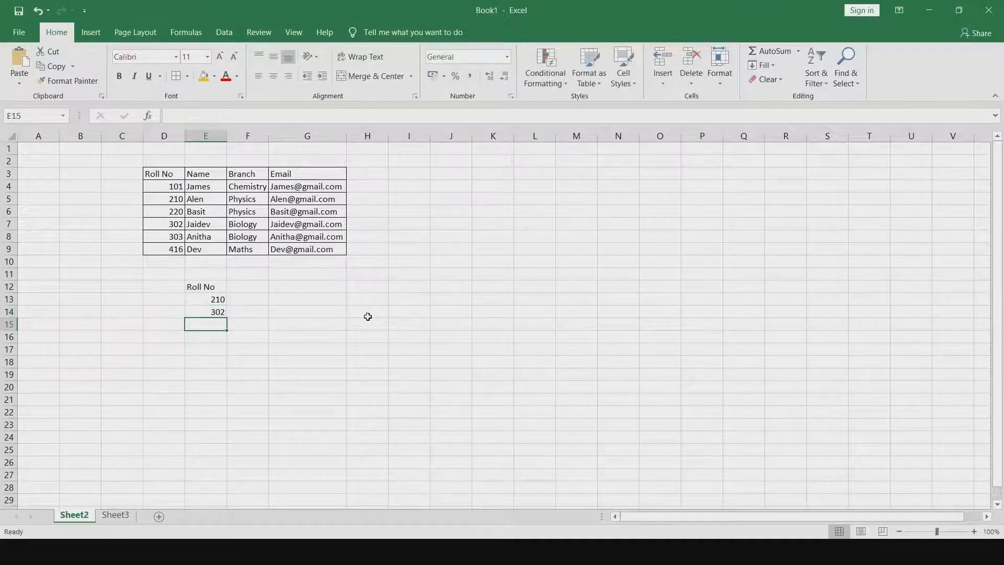
pyautogui.write('416')
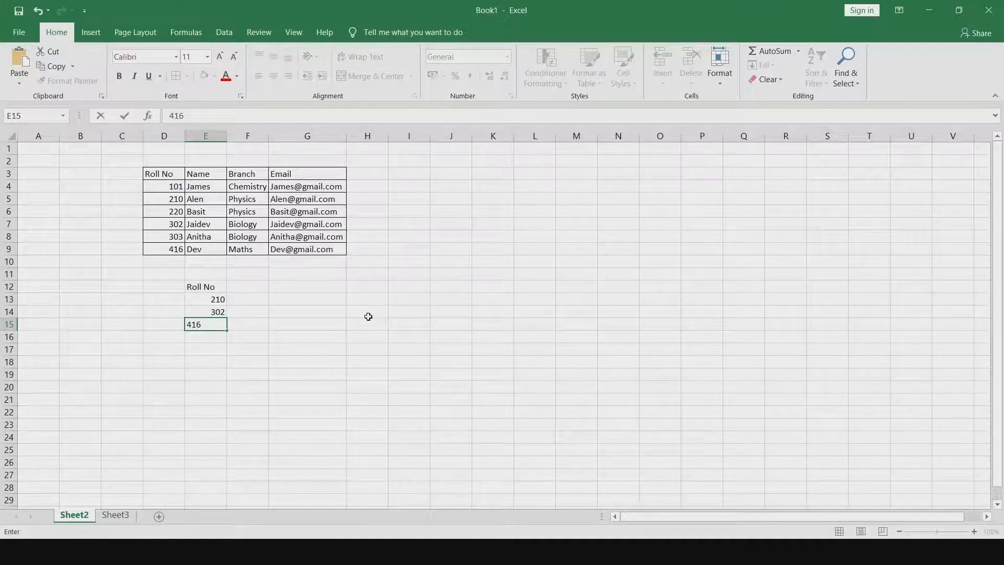
pyautogui.click(301, 327)
# - Copy the Name and Email headings from the student table into F12 and G12 beside Roll No
pyautogui.click(217, 287)
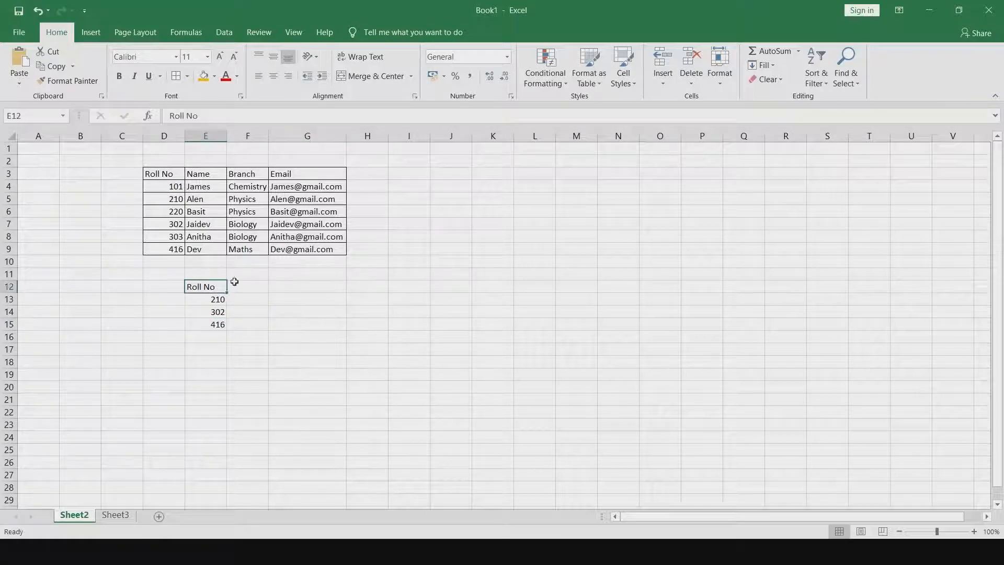
pyautogui.click(208, 171)
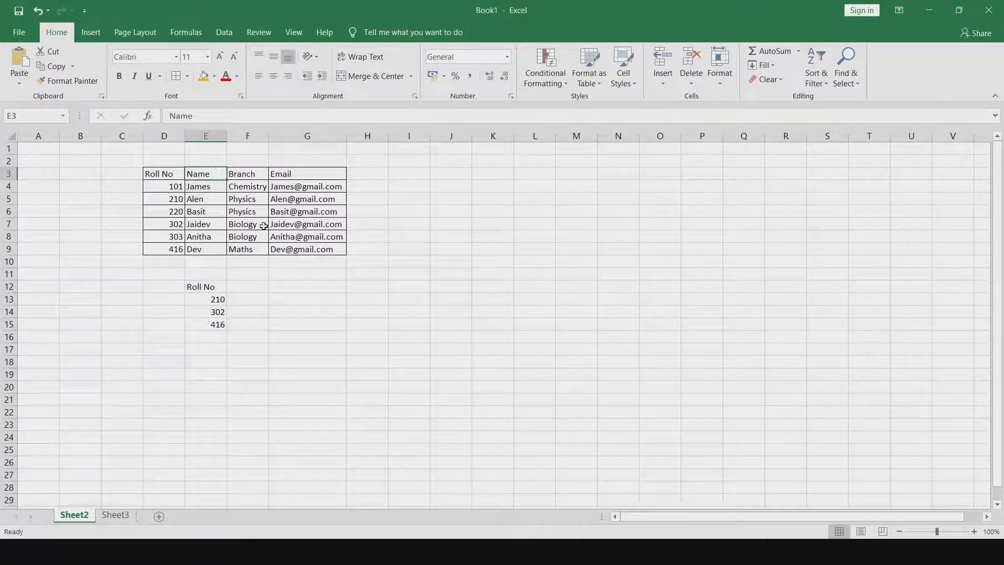
pyautogui.hotkey('ctrl', 'c')
pyautogui.click(250, 286)
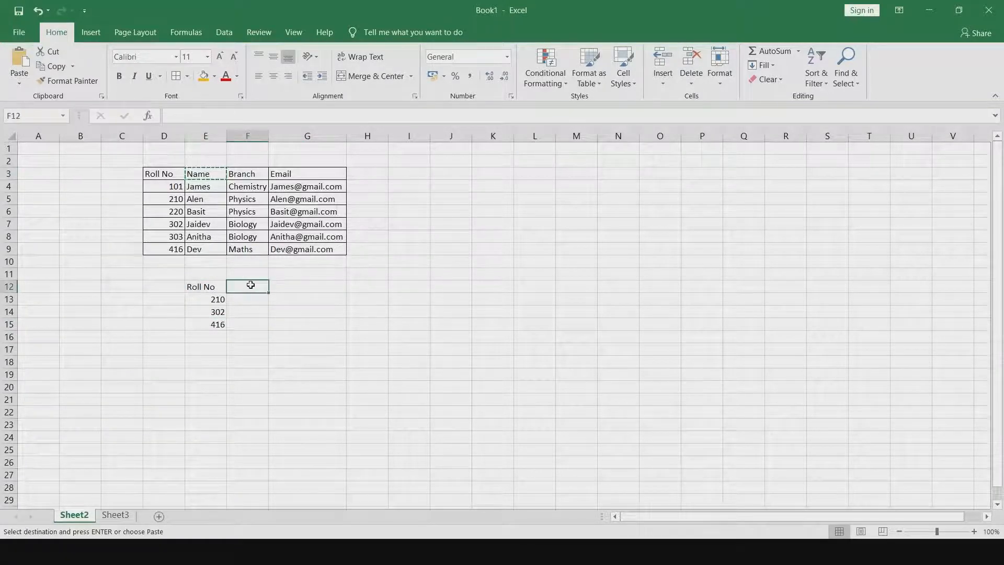
pyautogui.hotkey('ctrl', 'v')
pyautogui.click(292, 174)
pyautogui.hotkey('ctrl', 'c')
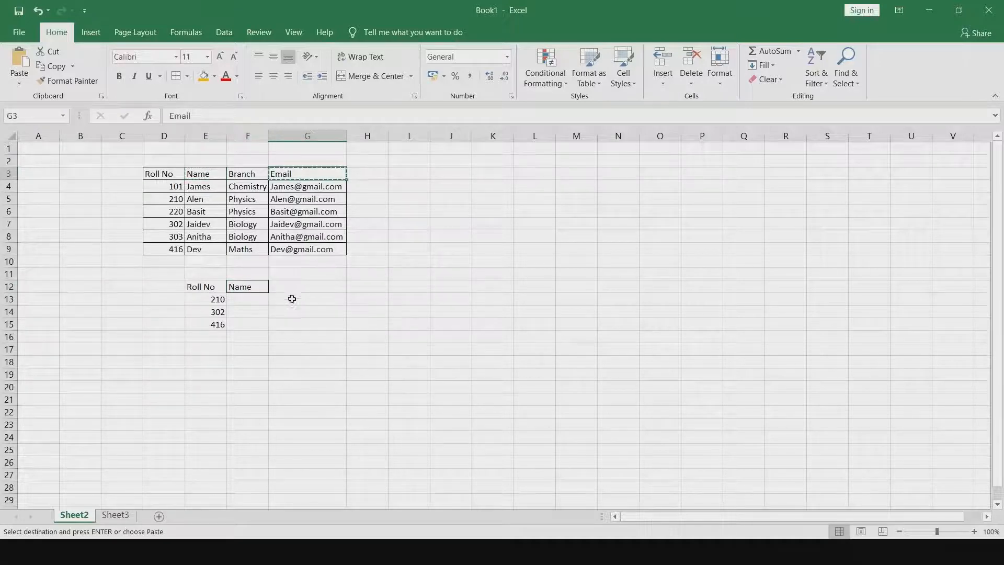
pyautogui.click(295, 287)
pyautogui.hotkey('ctrl', 'v')
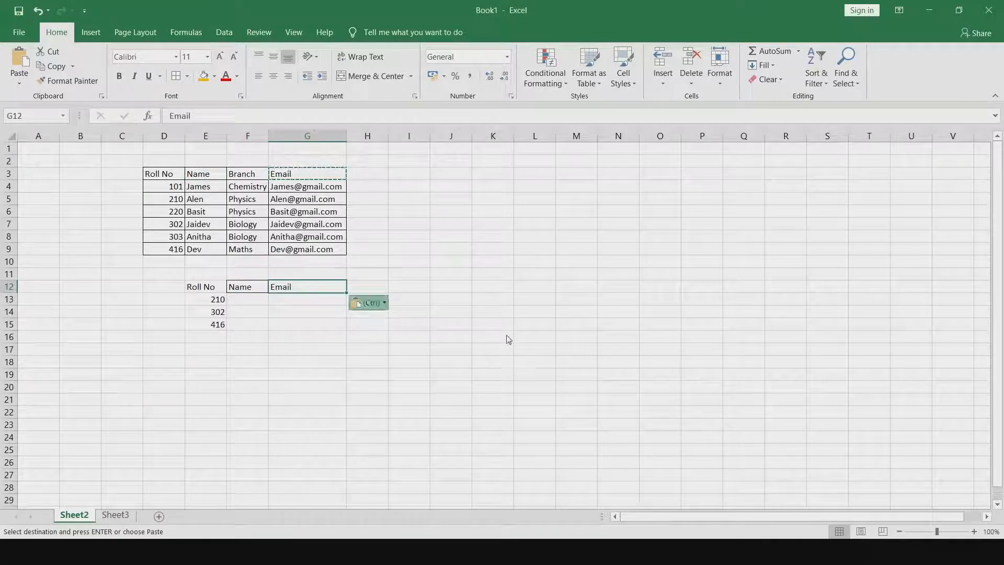
# - Begin a VLOOKUP formula in F13 with E13 as the lookup value and D3:G9 as the table range
pyautogui.click(220, 303)
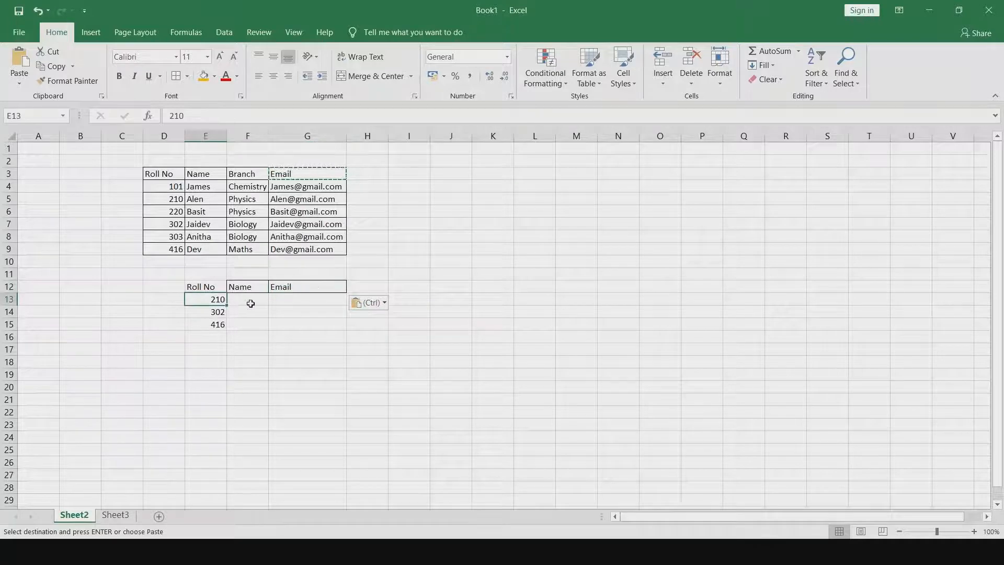
pyautogui.click(251, 304)
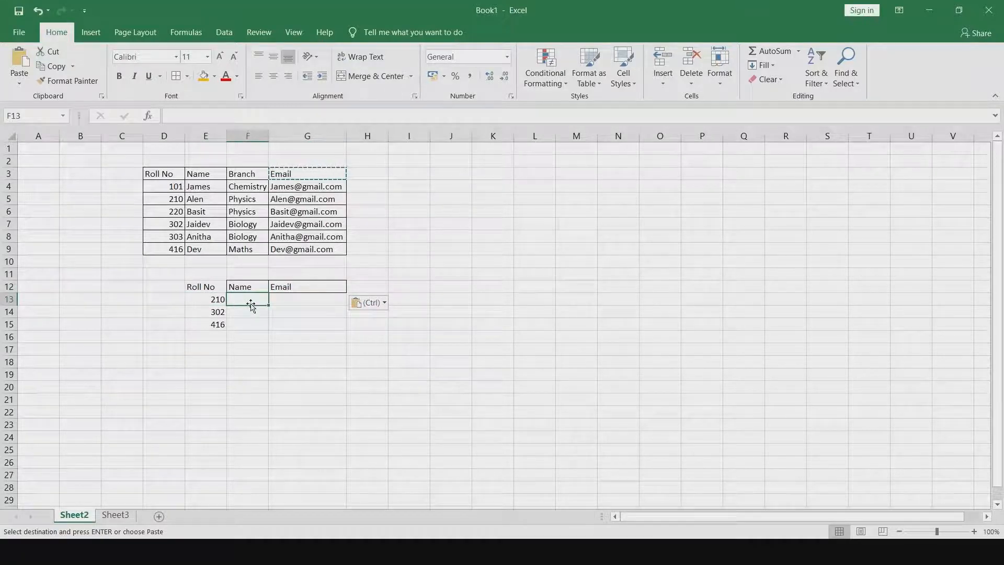
pyautogui.write('=')
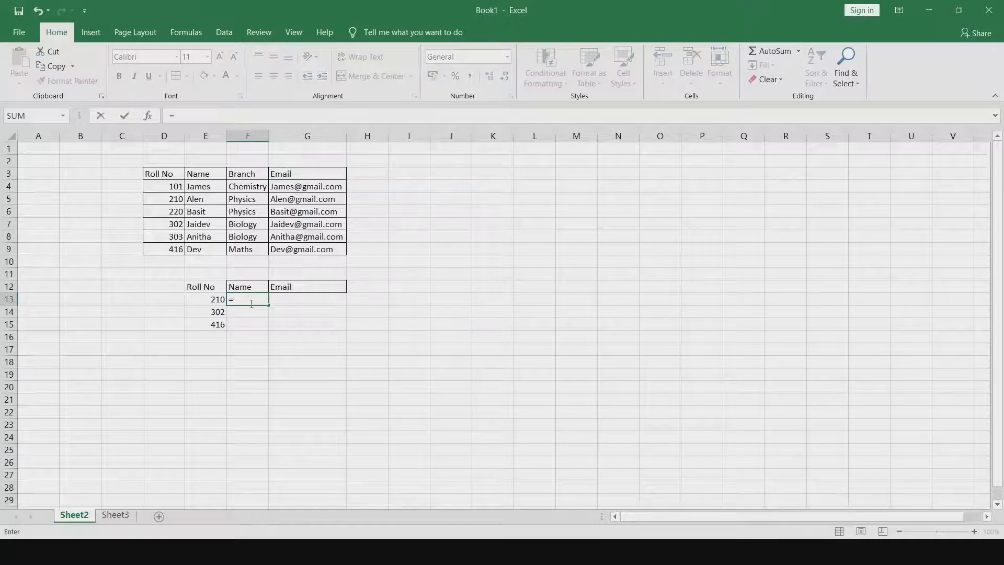
pyautogui.write('vloo')
pyautogui.press('Tab')
pyautogui.click(218, 302)
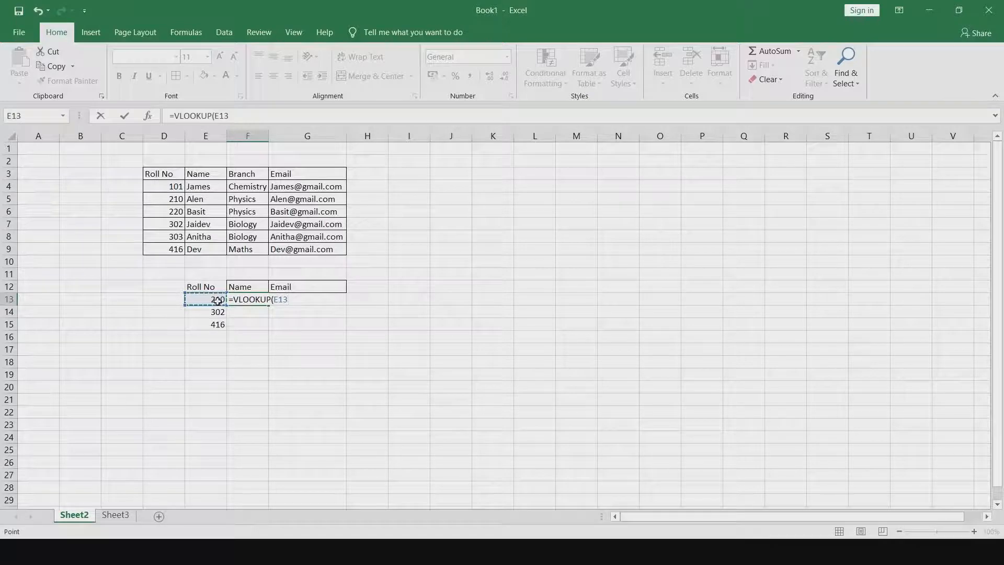
pyautogui.write(',')
pyautogui.write('2')
pyautogui.press('BackSpace')
pyautogui.click(169, 176)
pyautogui.moveTo(170, 175); pyautogui.dragTo(332, 258)
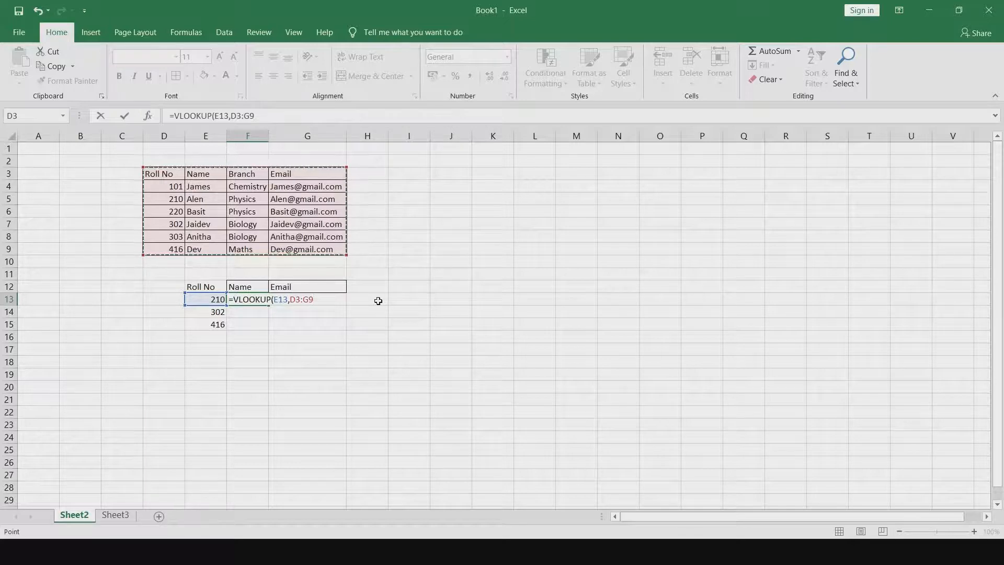
# - Complete the VLOOKUP formula in F13 with column index 2 and FALSE for an exact match
pyautogui.write(',')
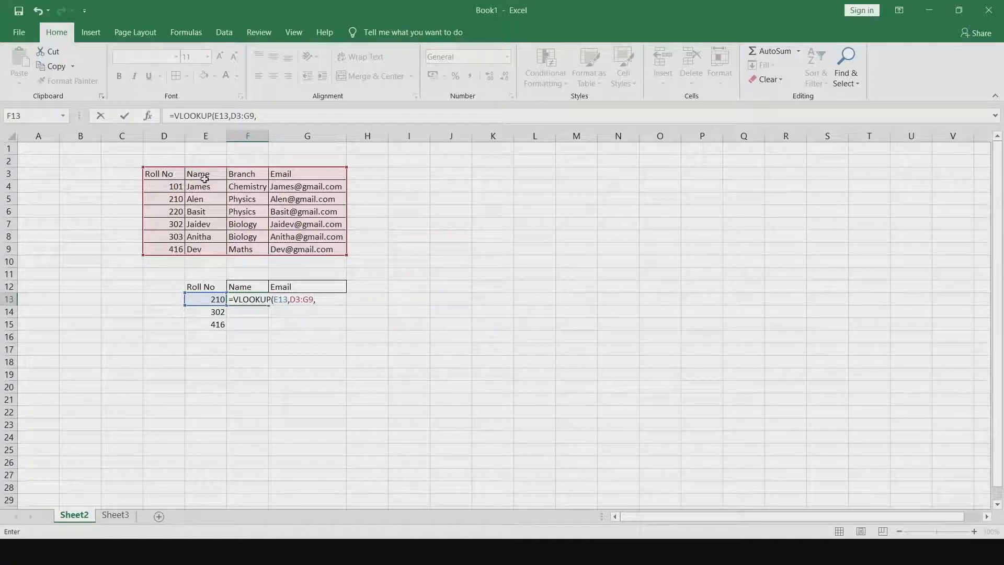
pyautogui.write('2, false')
pyautogui.press('Return')
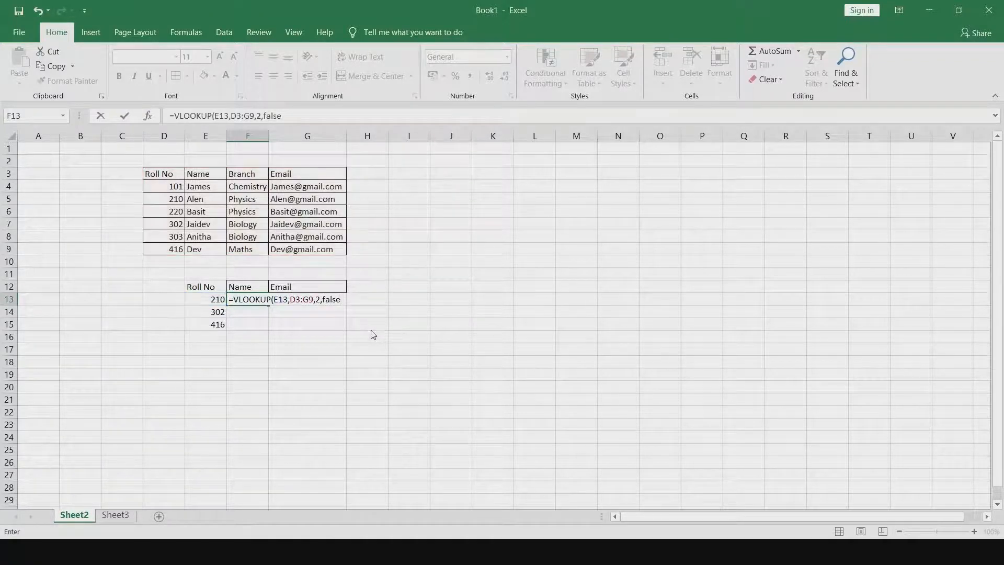
pyautogui.press('Return')
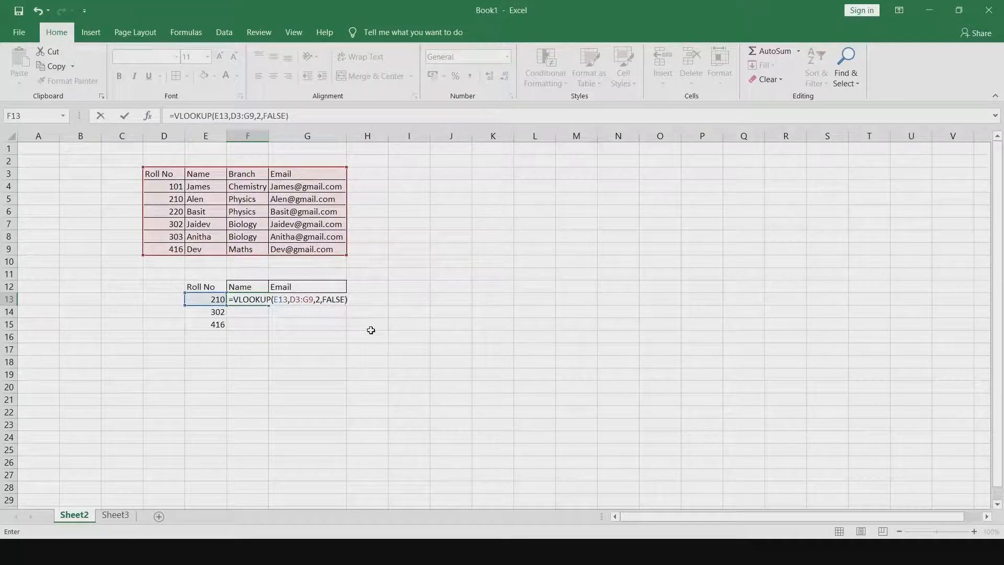
pyautogui.press('Return')
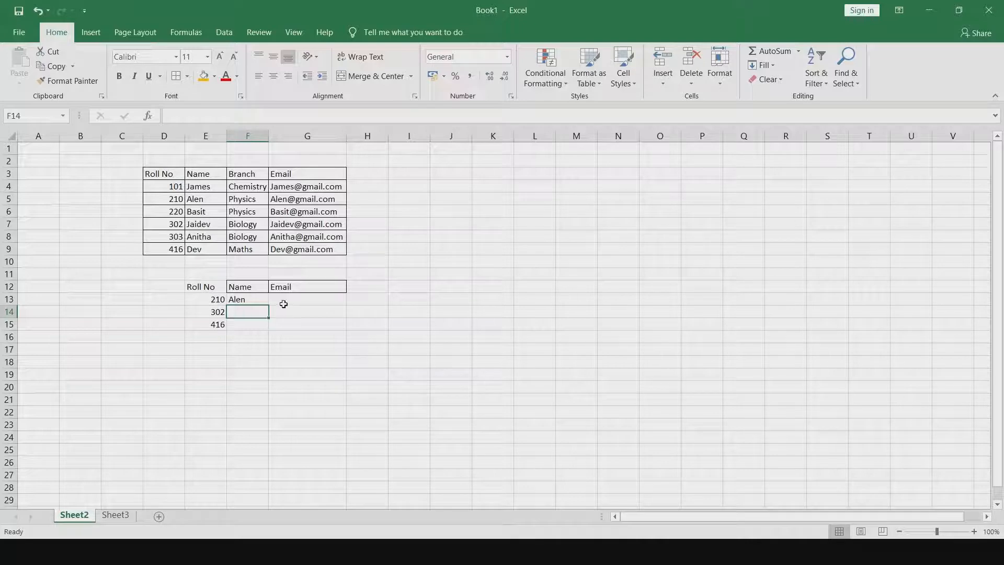
# - Enter =VLOOKUP(E13,D3:G9,4,FALSE) in G13 to retrieve the email for the first listed roll number
pyautogui.click(298, 298)
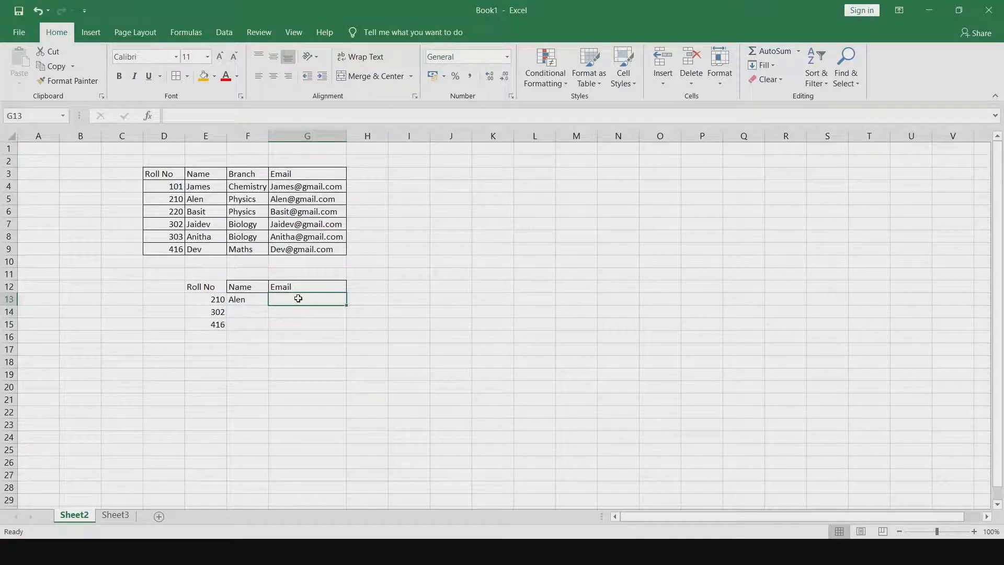
pyautogui.write('=vlook')
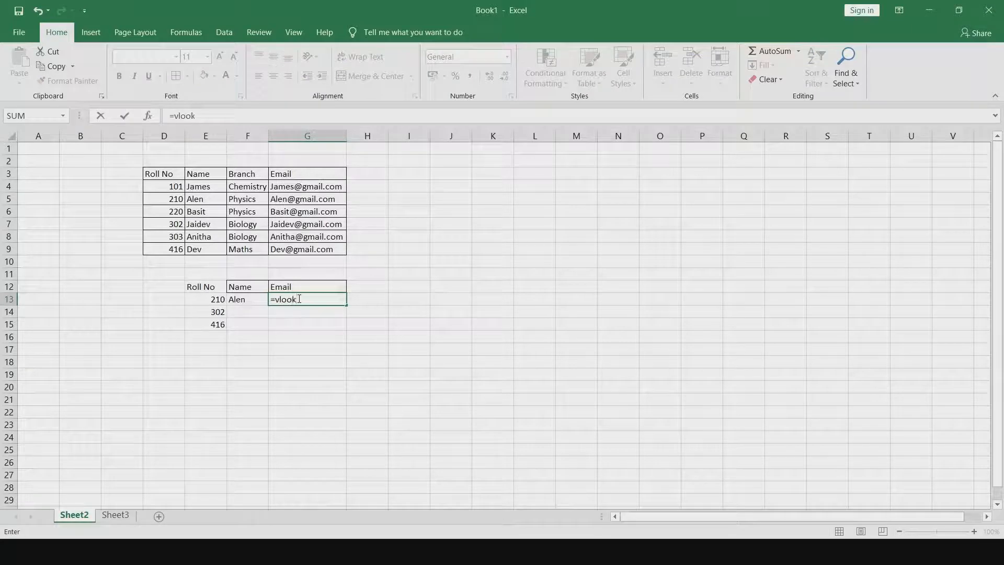
pyautogui.press('Tab')
pyautogui.click(216, 298)
pyautogui.write(',')
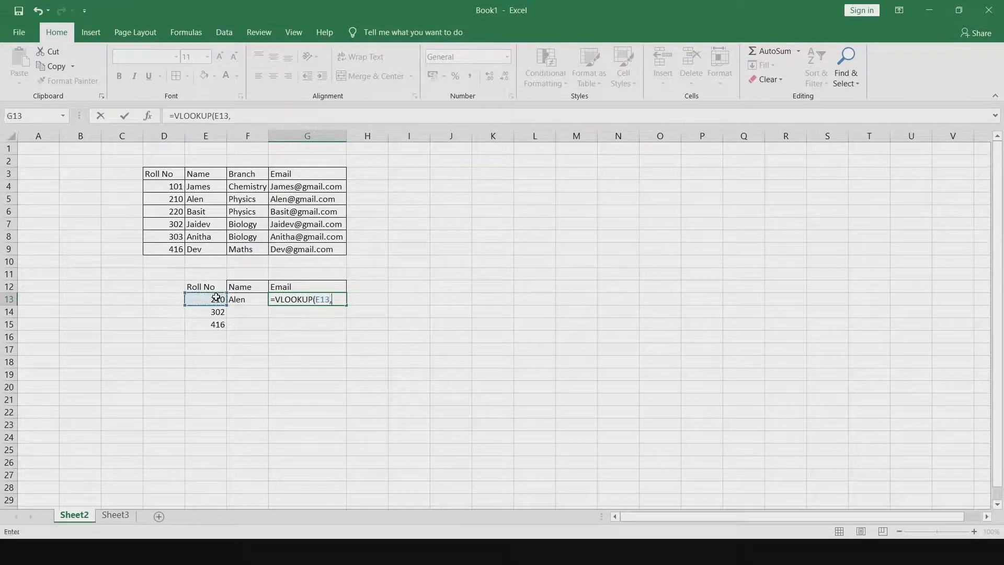
pyautogui.moveTo(159, 173); pyautogui.dragTo(311, 249)
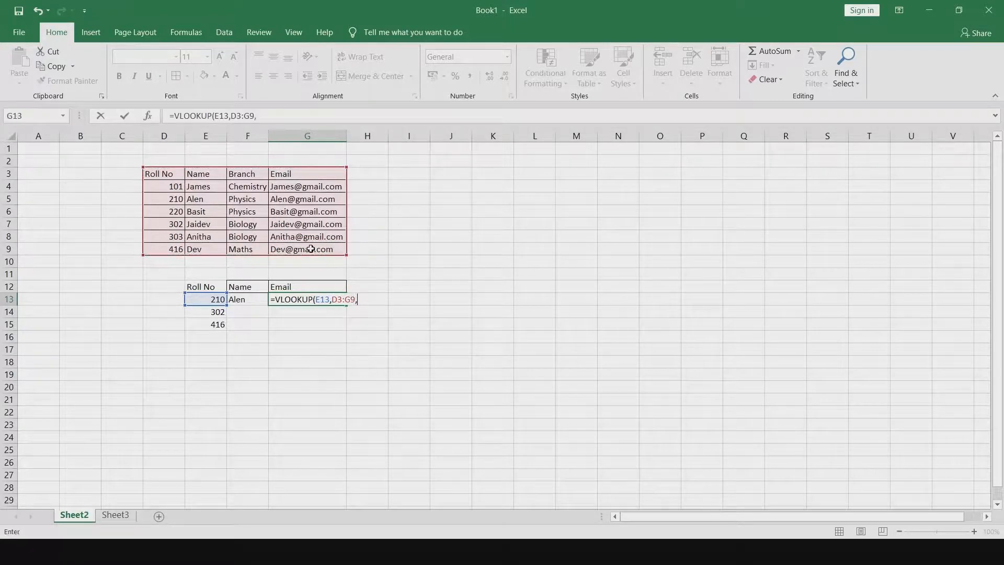
pyautogui.write(',4,false')
pyautogui.doubleClick(405, 331)
pyautogui.press('Return')
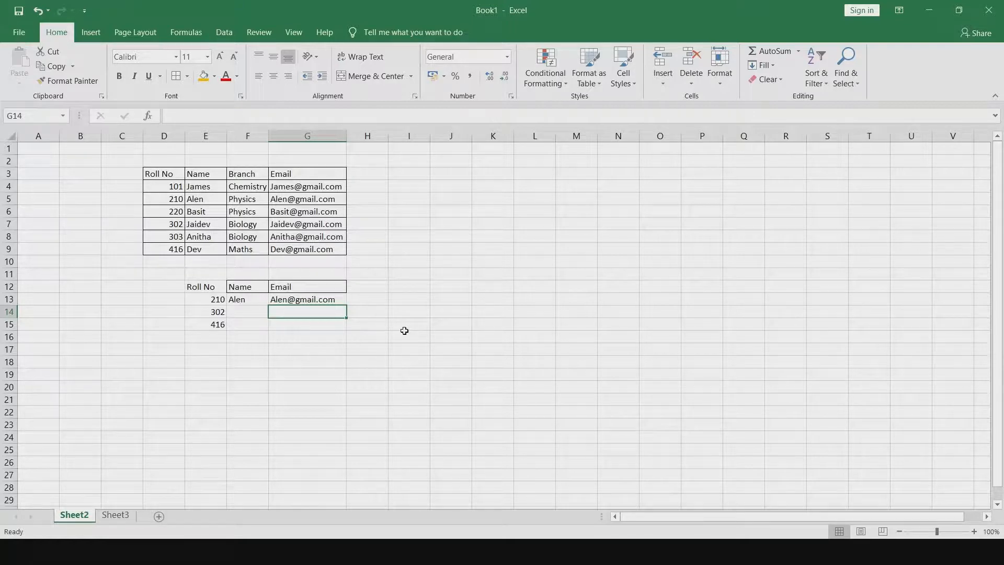
# - Fill the name VLOOKUP formula from F13 down through F15 for the remaining roll numbers
pyautogui.click(250, 301)
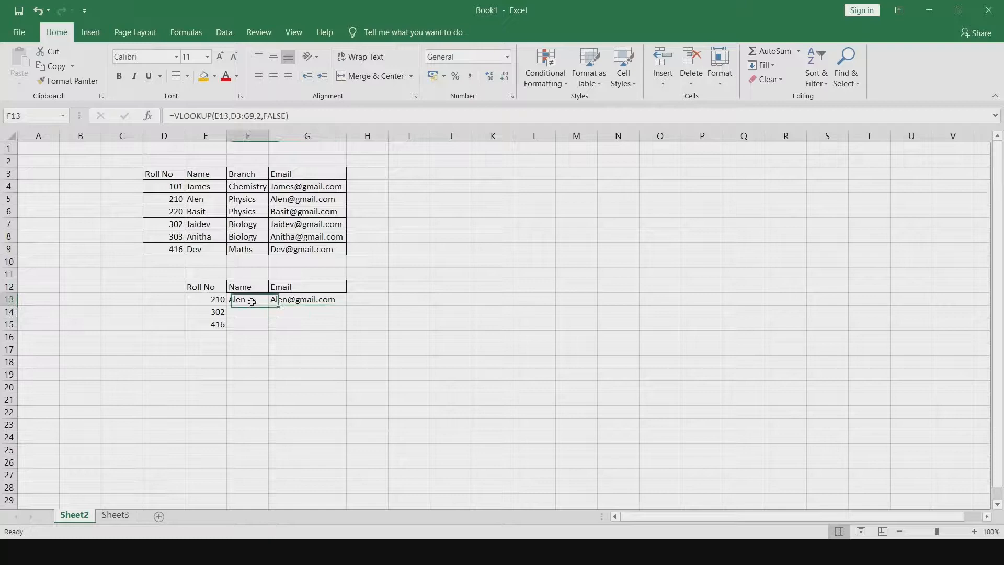
pyautogui.click(220, 312)
pyautogui.click(219, 326)
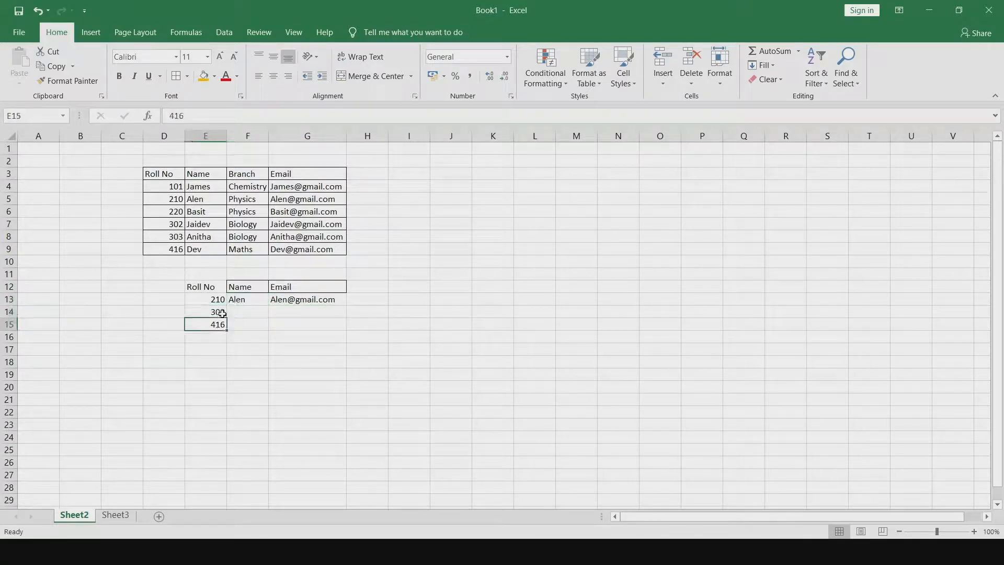
pyautogui.click(222, 313)
pyautogui.click(246, 310)
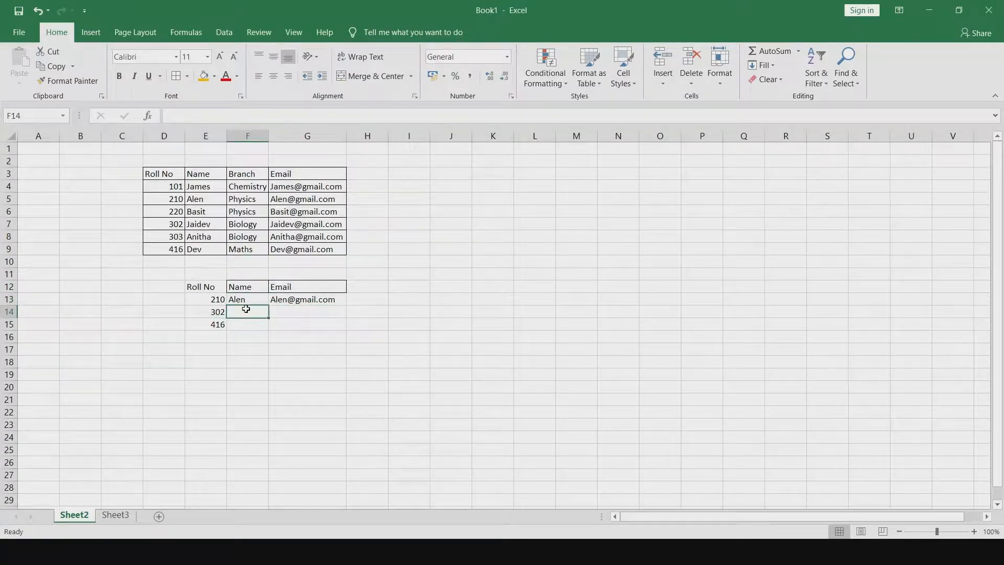
pyautogui.click(260, 299)
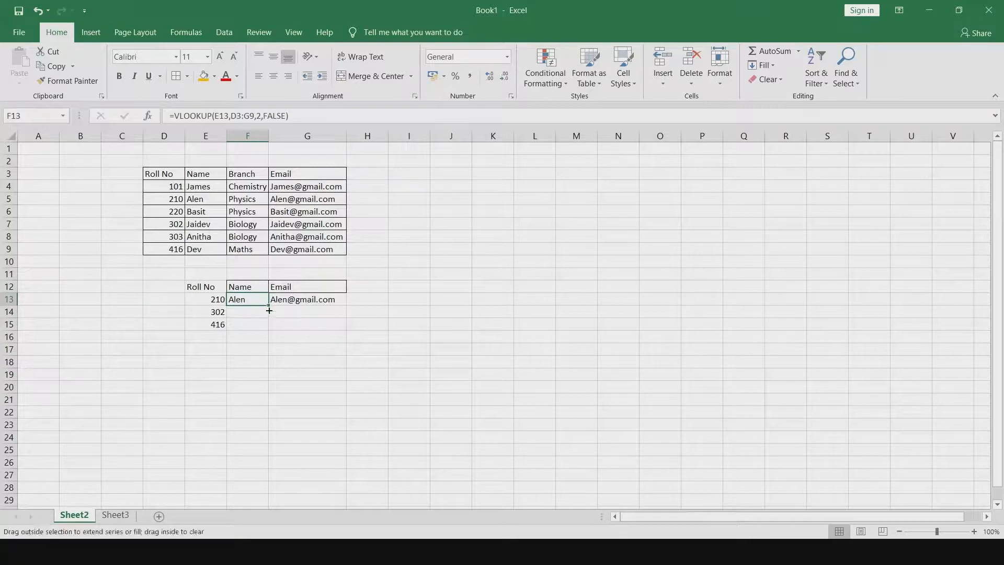
pyautogui.moveTo(270, 311); pyautogui.dragTo(271, 329)
pyautogui.moveTo(272, 329); pyautogui.dragTo(272, 329)
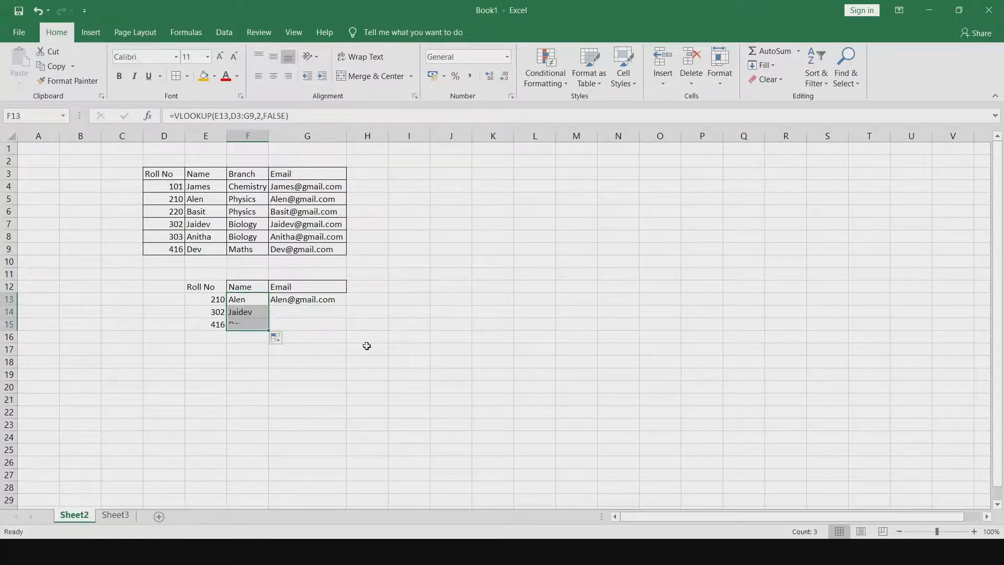
pyautogui.click(223, 372)
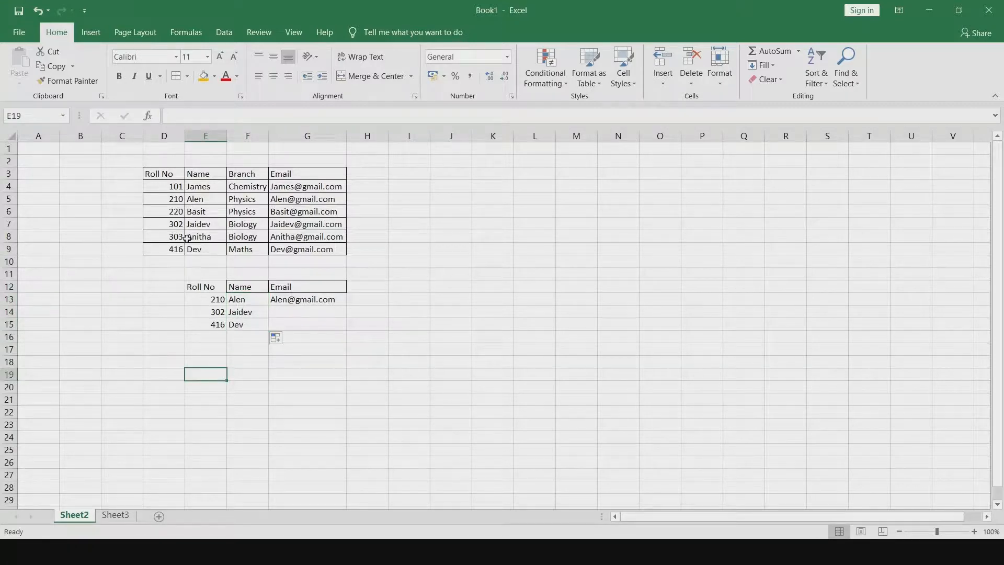
pyautogui.click(211, 325)
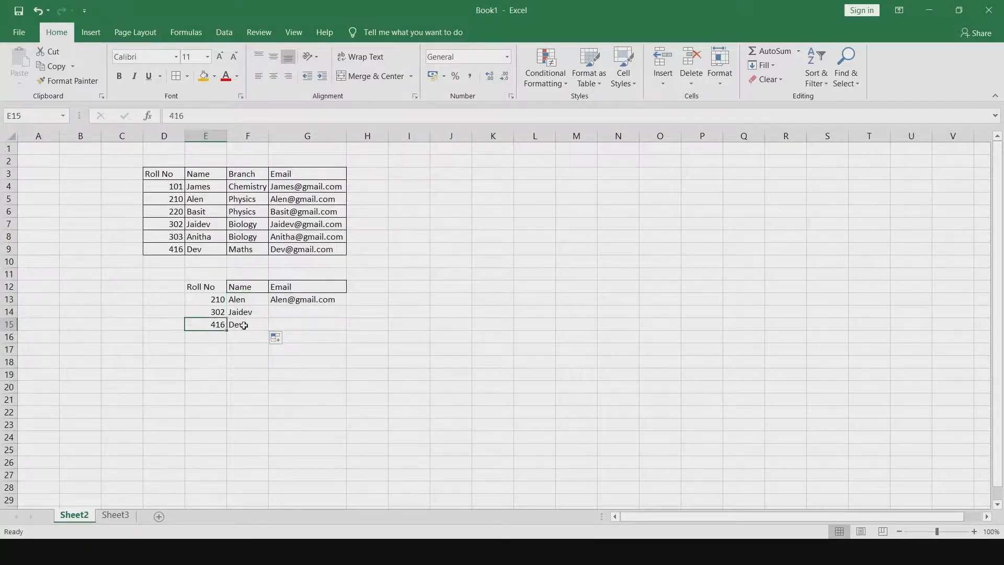
pyautogui.click(244, 325)
# - Fill the email VLOOKUP formula from G13 down through G15 for the remaining roll numbers
pyautogui.click(302, 300)
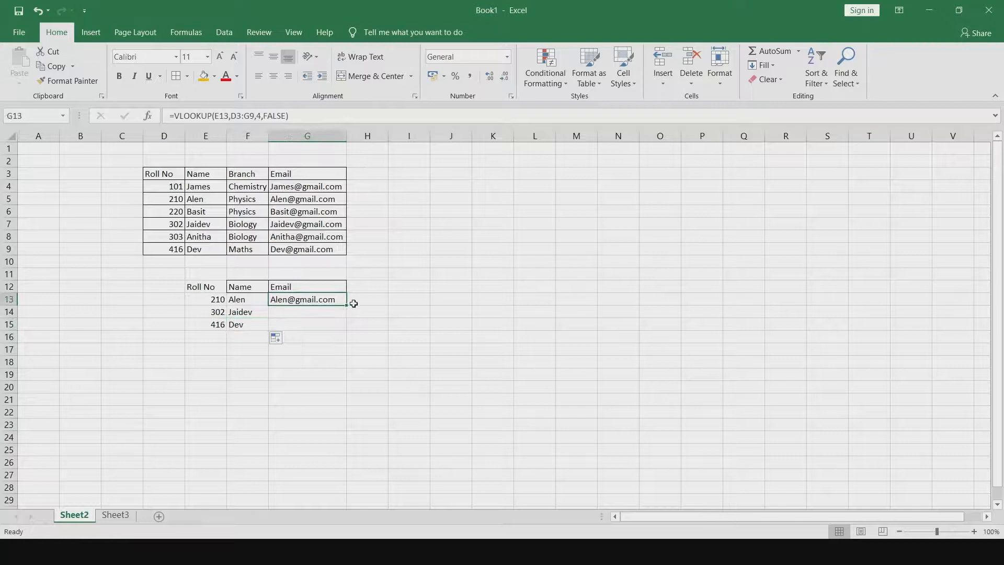
pyautogui.click(328, 313)
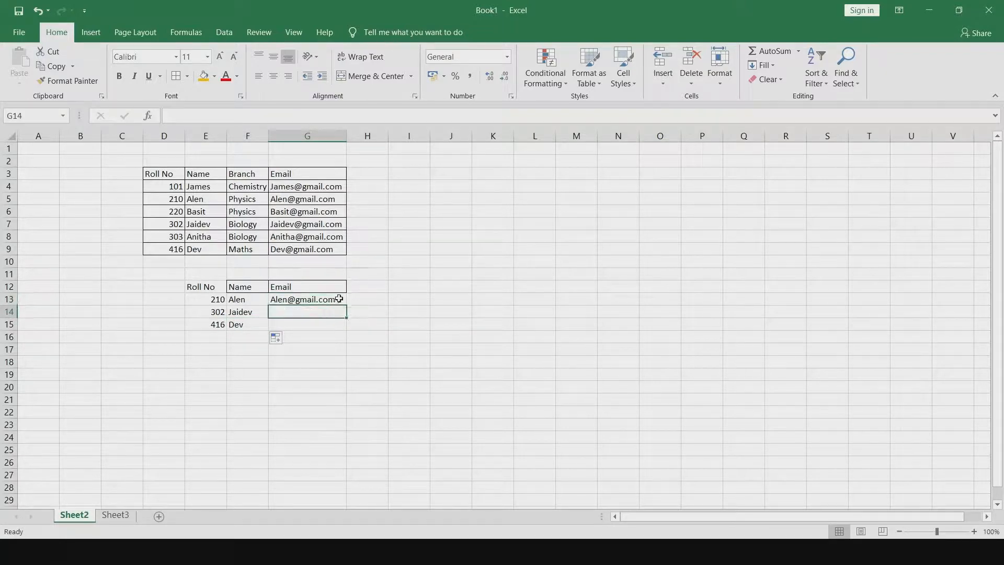
pyautogui.click(338, 297)
pyautogui.moveTo(345, 306); pyautogui.dragTo(348, 328)
pyautogui.click(529, 311)
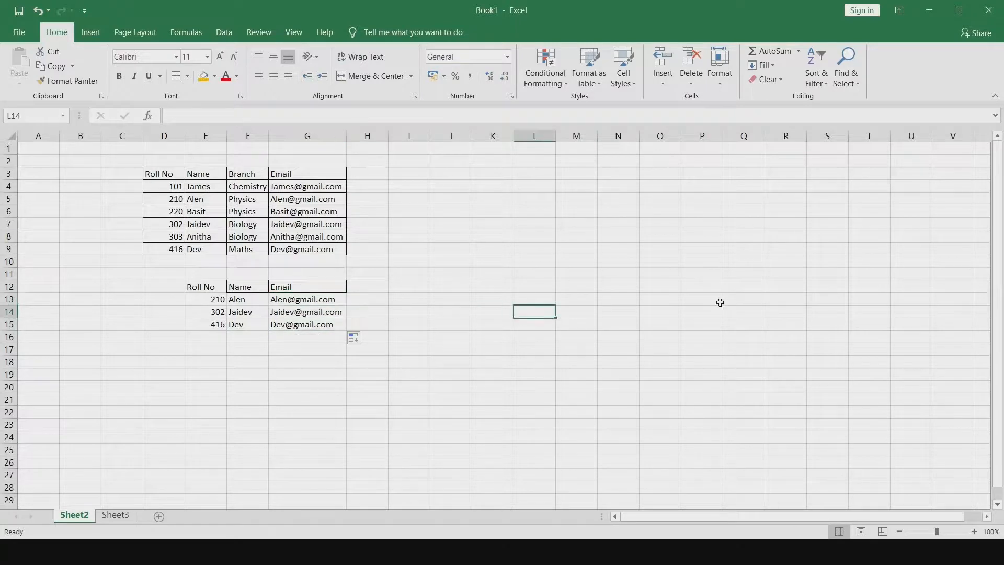